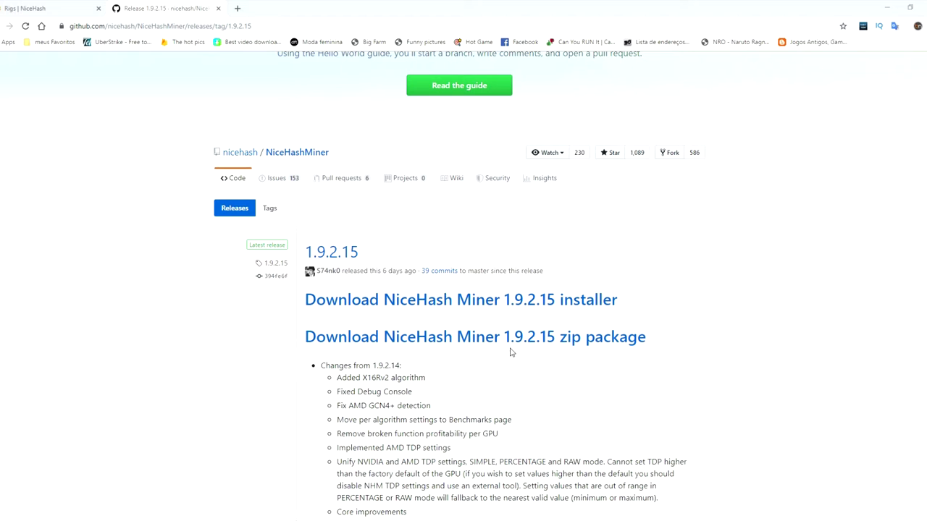
- Start downloading nhm_windows_1.9.2.15.zip from the release's assets, and cancel the download
scroll(404, 275, down, 1)
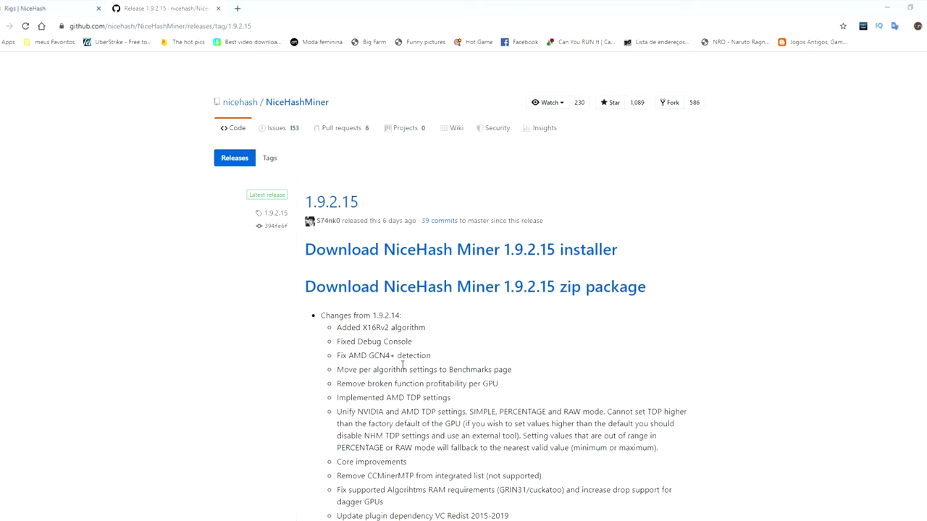
scroll(402, 365, down, 7)
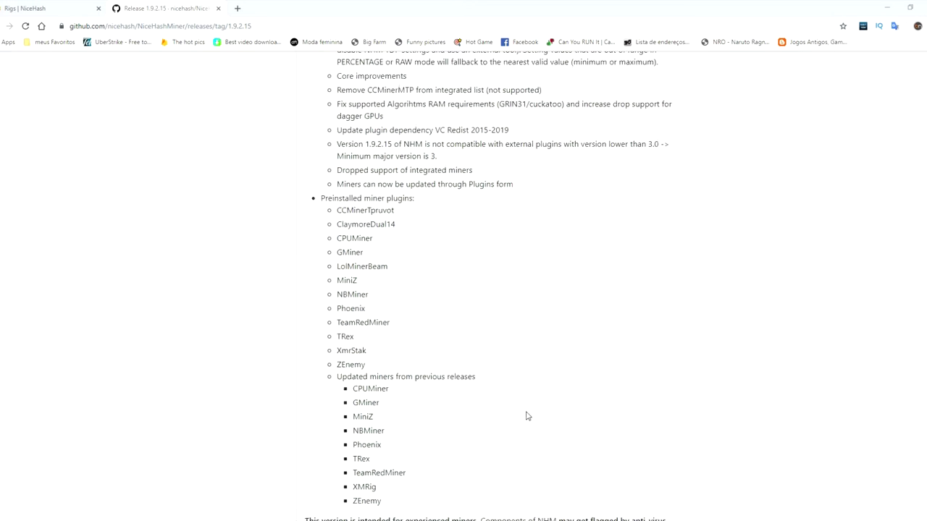
scroll(517, 421, down, 5)
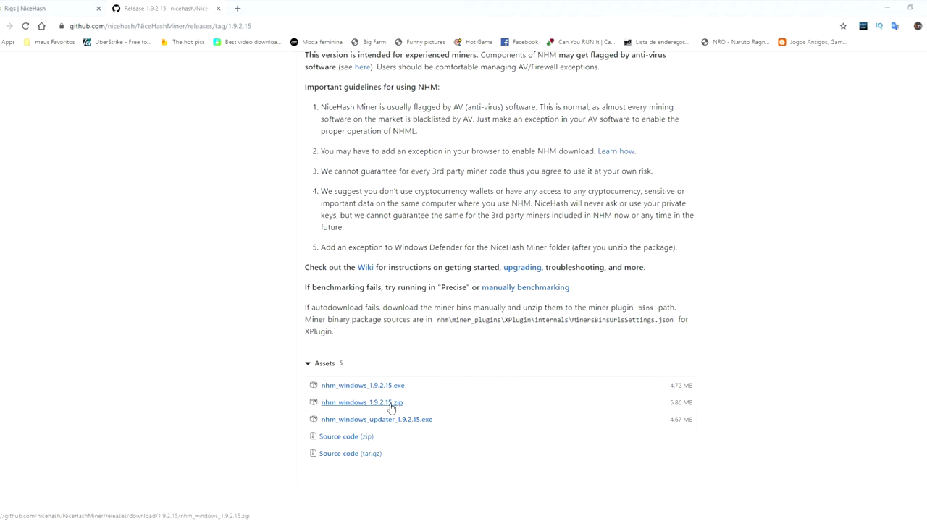
click(328, 407)
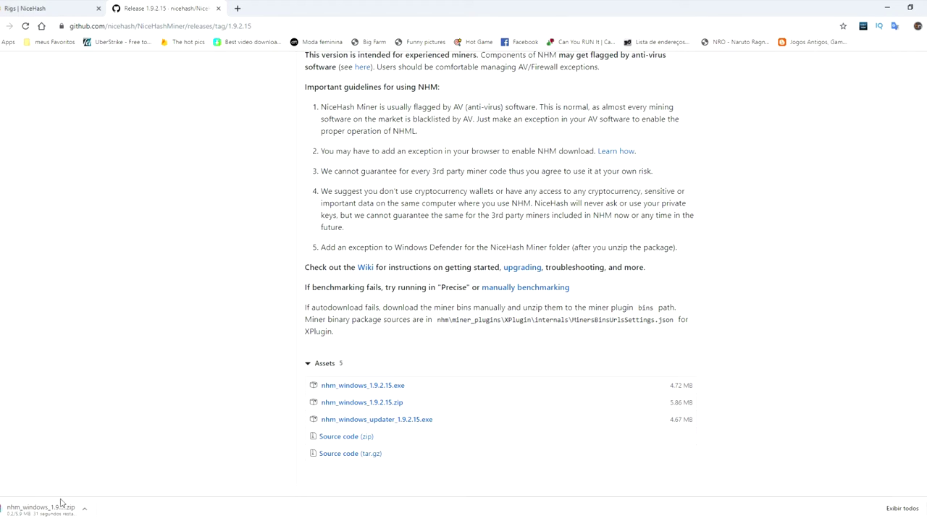
click(85, 509)
click(106, 491)
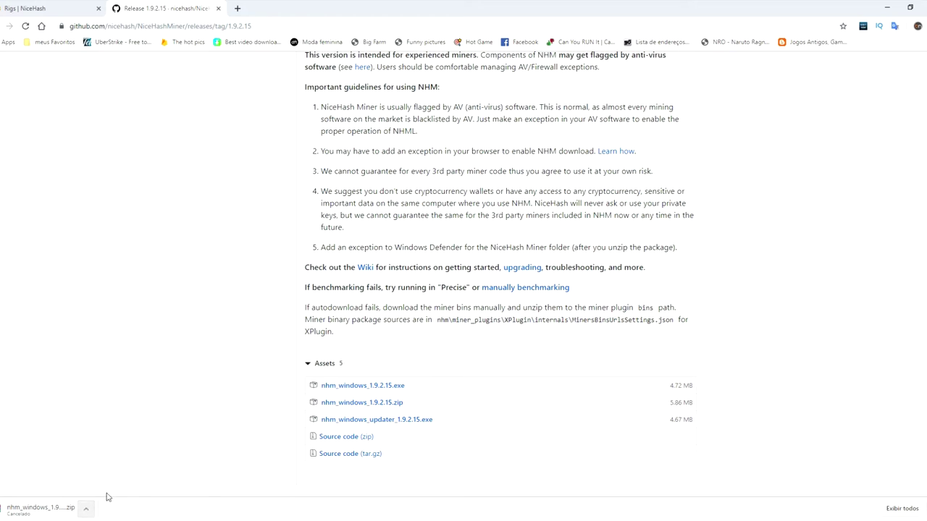
- Switch to File Explorer and view the extraction options for the nhm_windows ZIP archive in the Minerando na Nicehash folder
mouse_move(264, 520)
click(194, 495)
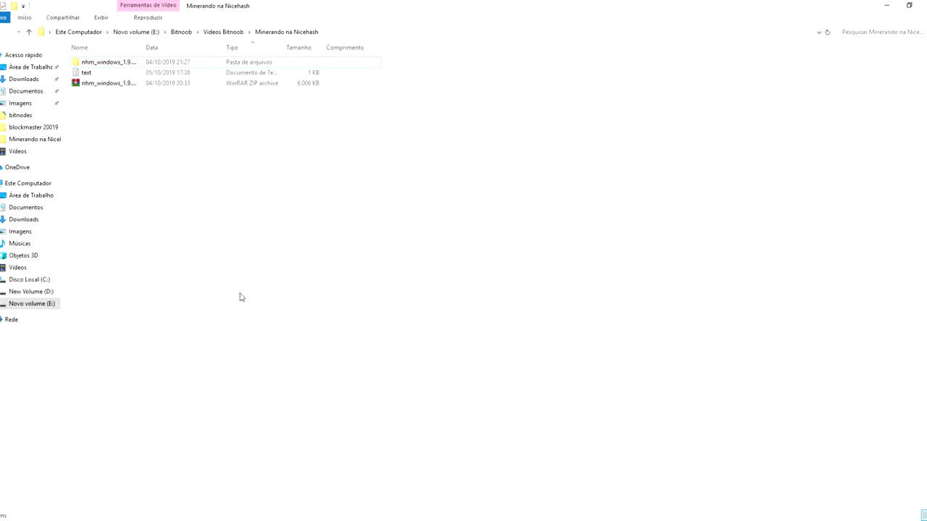
click(100, 85)
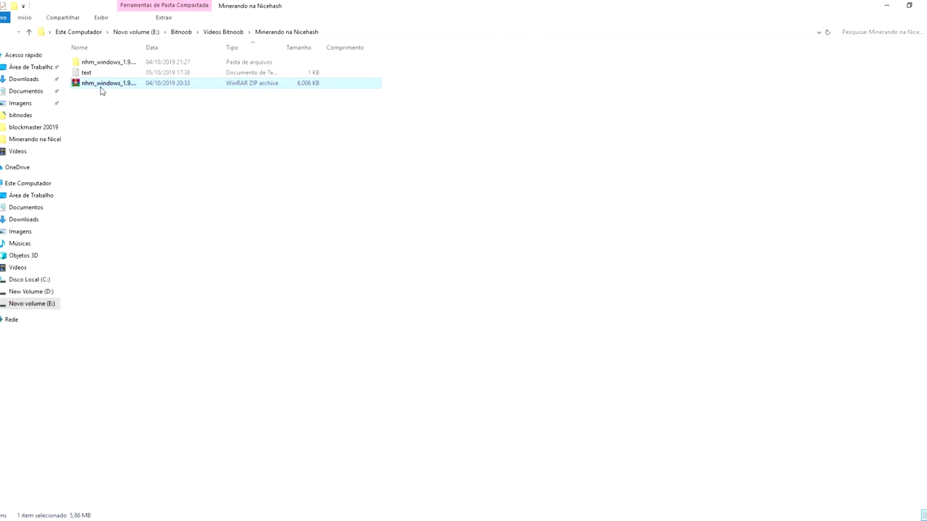
right_click(103, 90)
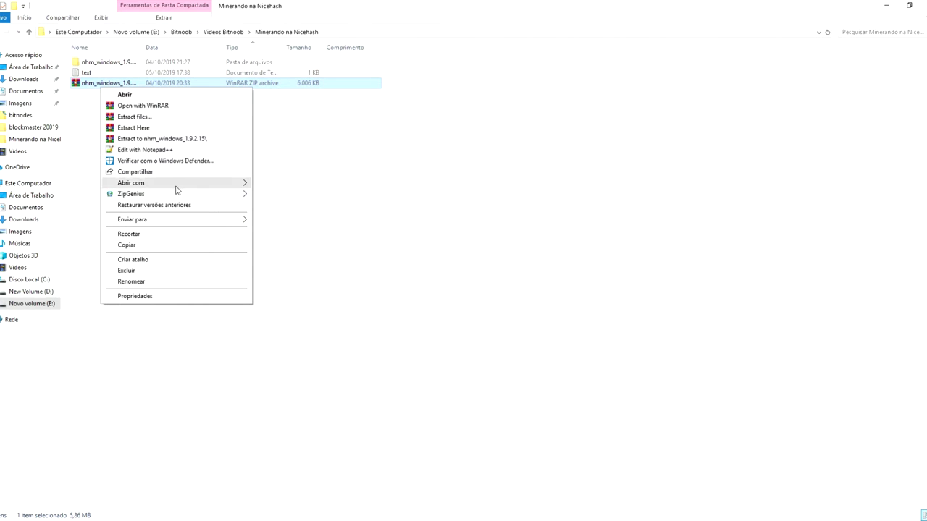
mouse_move(174, 187)
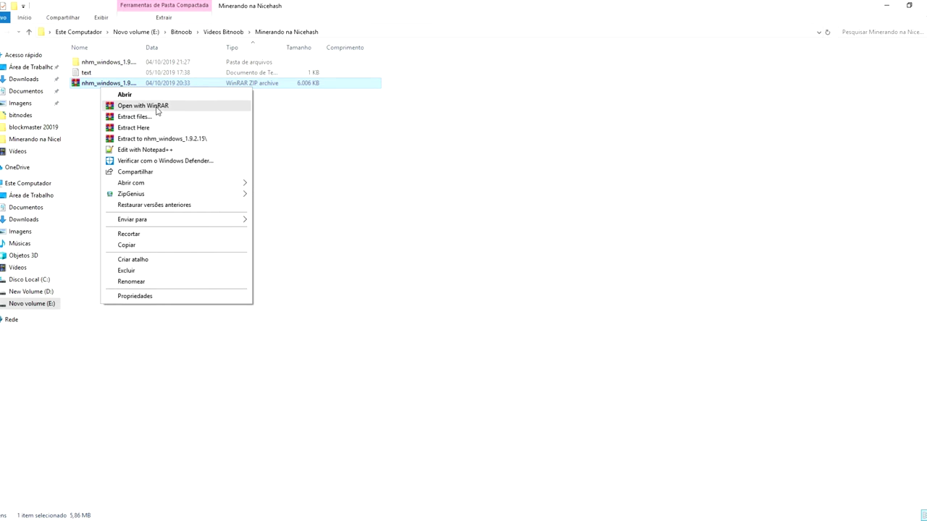
click(300, 138)
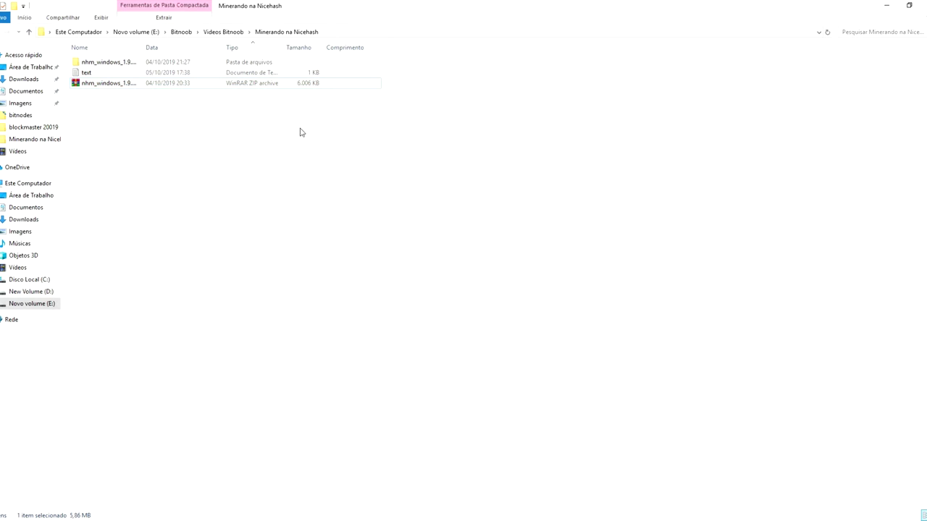
- Open the extracted nhm_windows_1.9.2.15 folder and launch the NiceHashMiner application
double_click(124, 64)
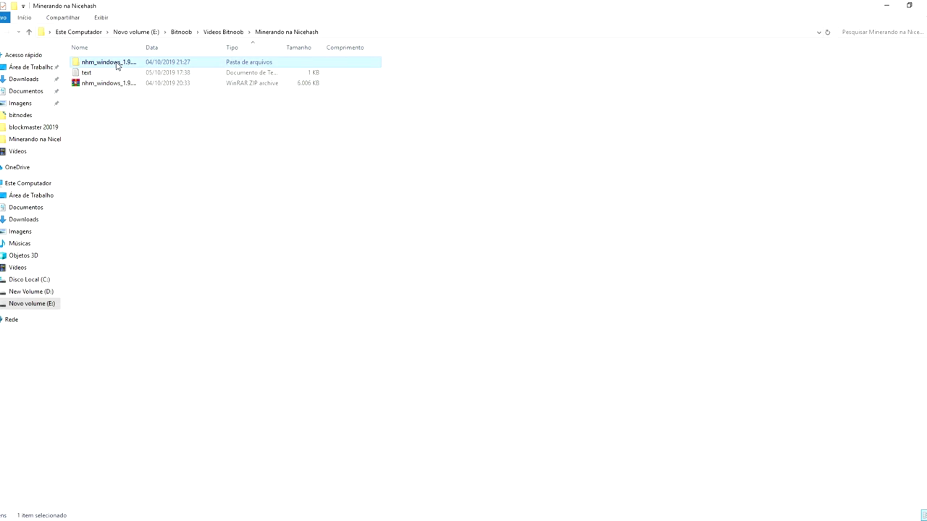
scroll(356, 296, down, 14)
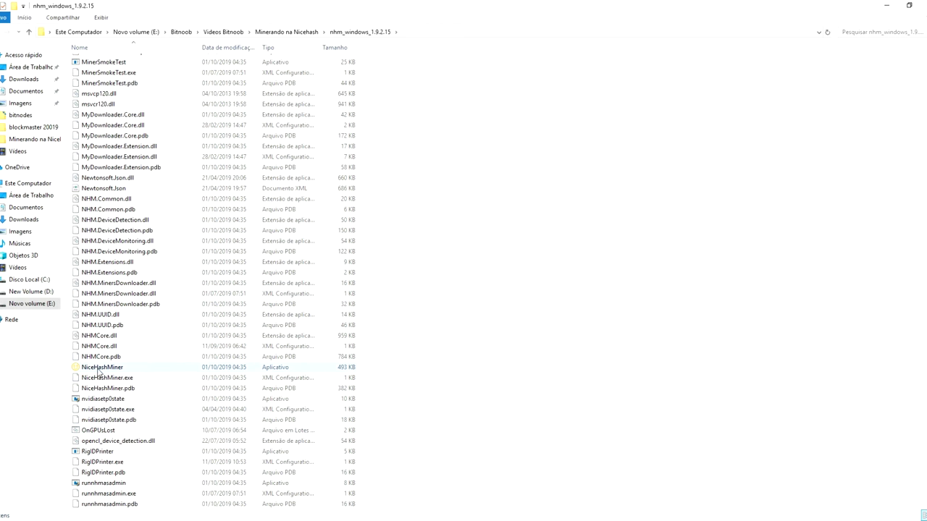
click(99, 371)
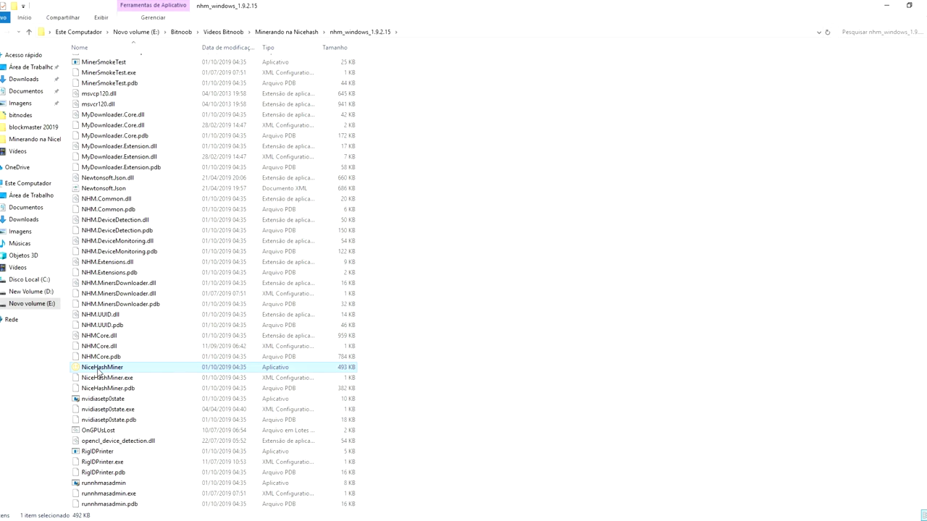
double_click(98, 371)
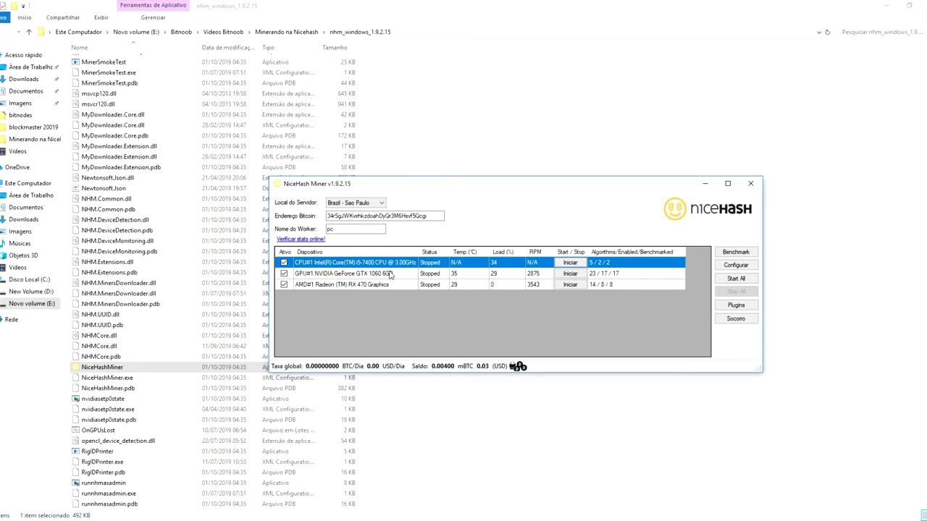
- Go through the two listed graphics cards and choose Brazil - Sao Paulo as the server location
click(397, 276)
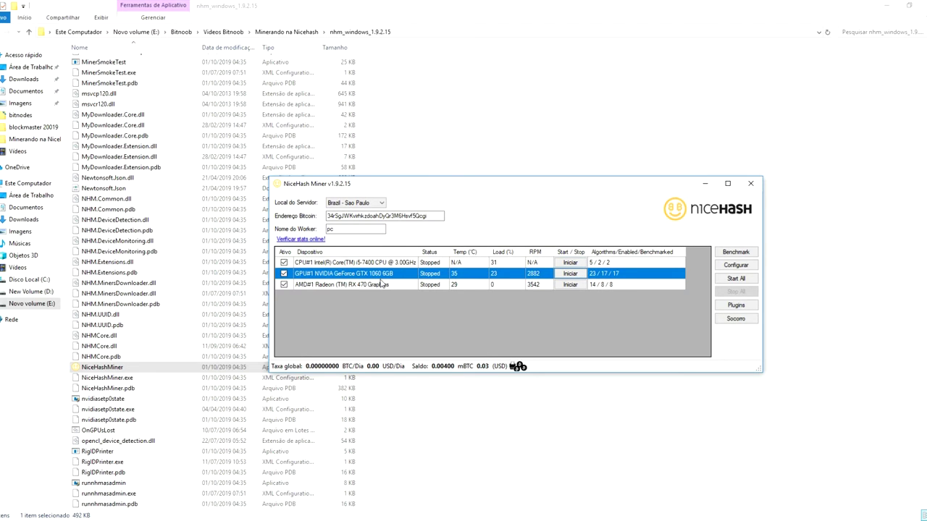
click(391, 284)
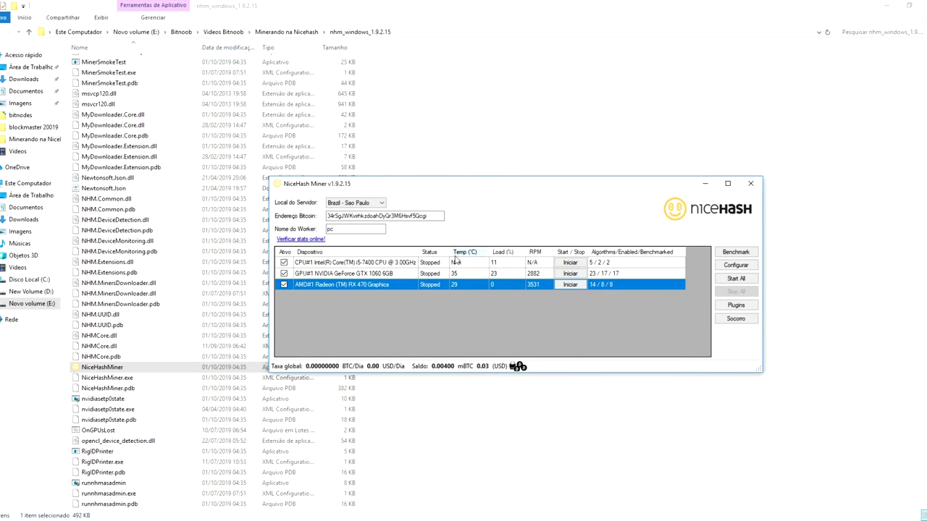
click(338, 202)
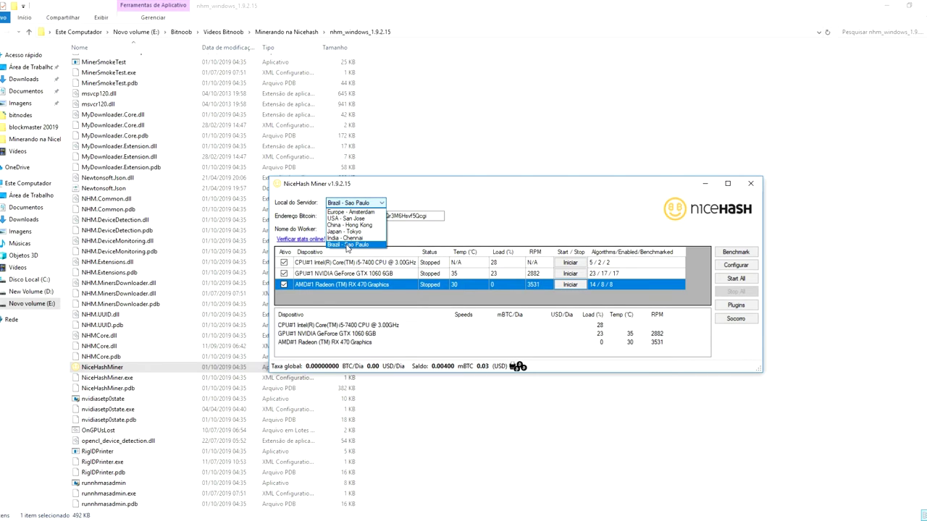
click(347, 245)
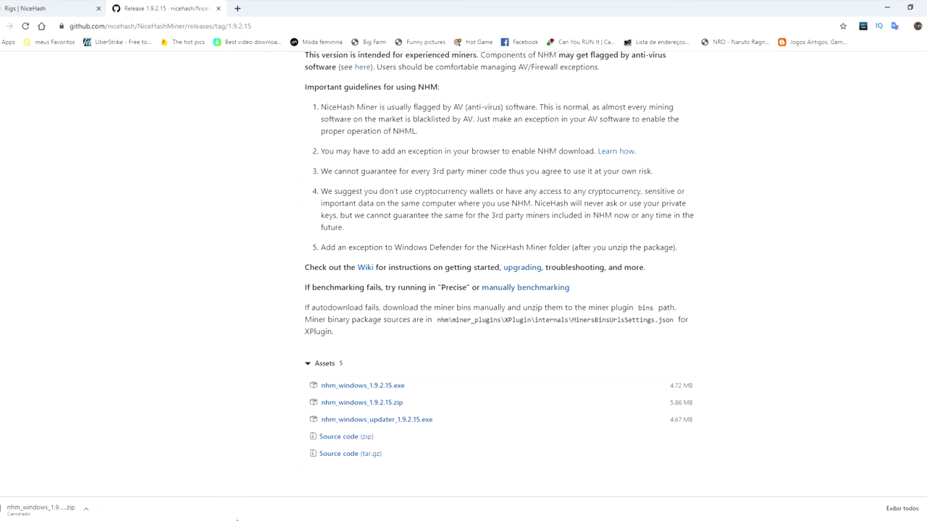
- Switch to the NiceHash Rigs page in Chrome, dismiss the install dialog and copy the mining wallet address
click(53, 11)
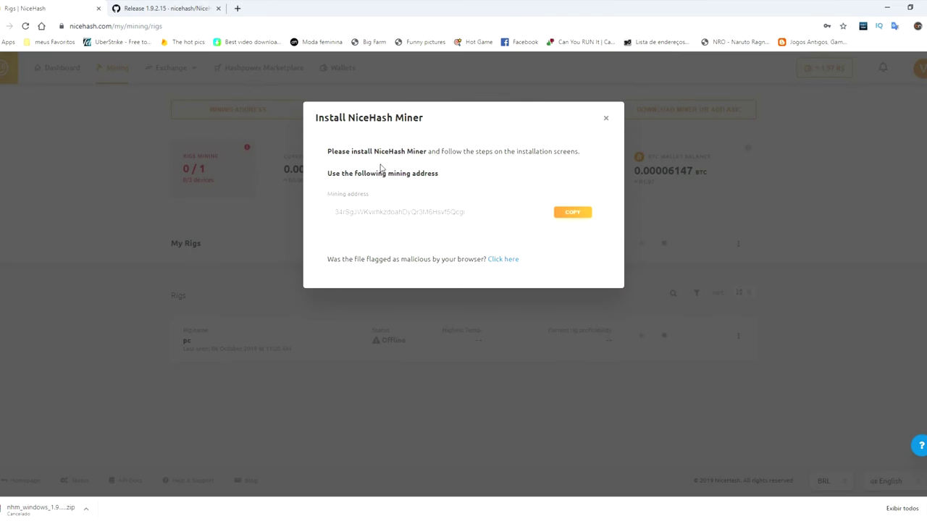
click(607, 119)
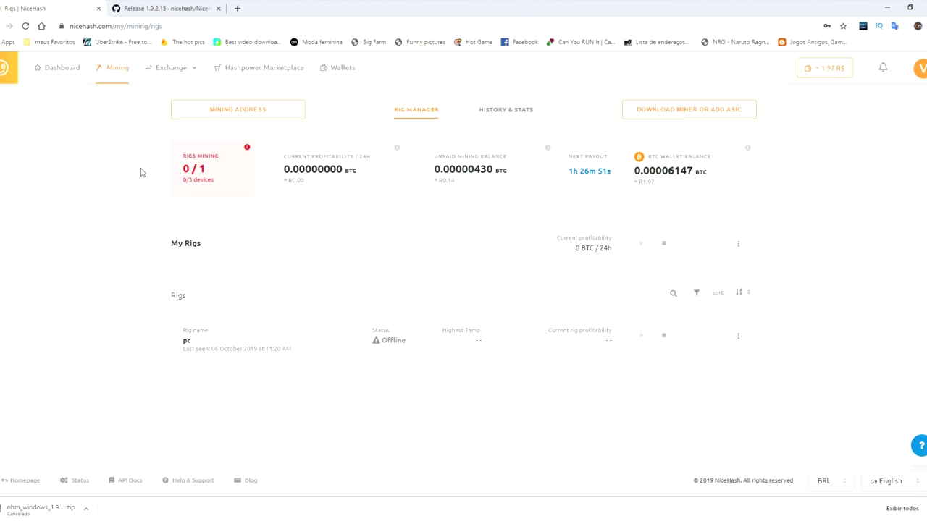
click(214, 120)
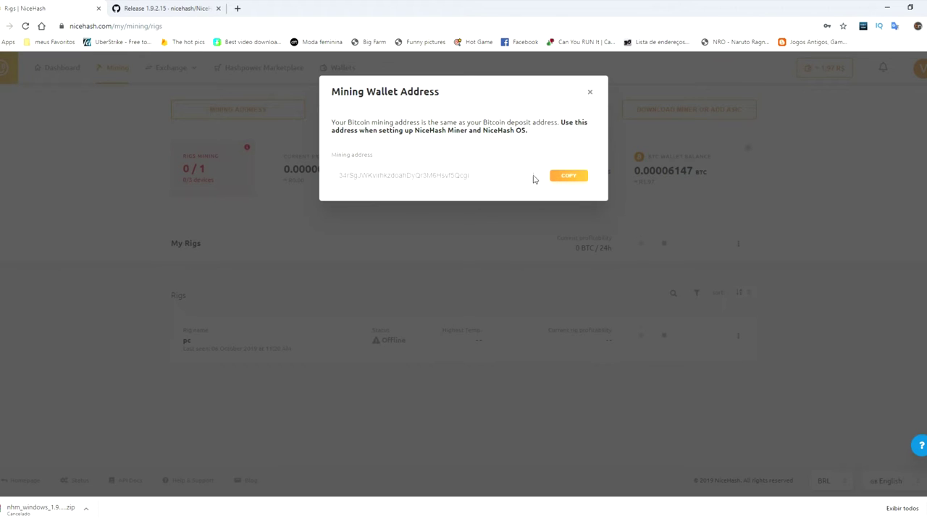
click(567, 178)
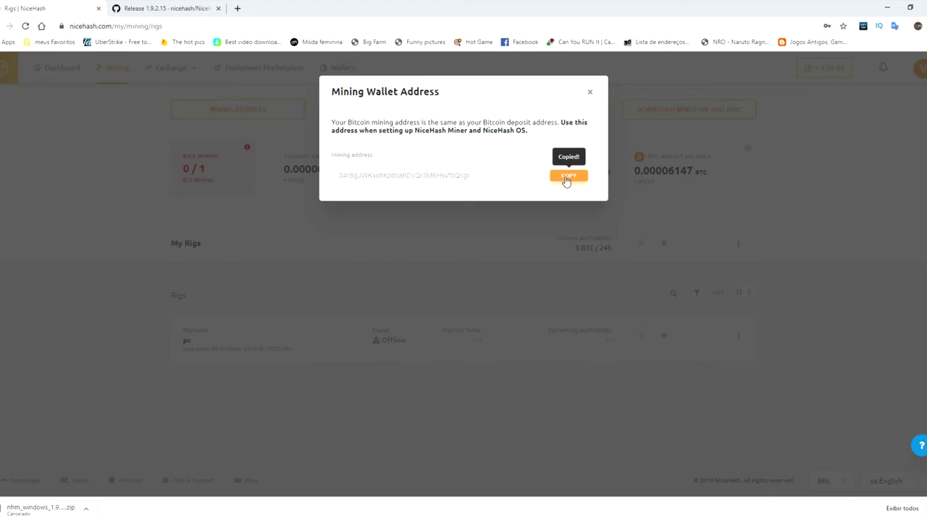
- Switch to NiceHash Miner and replace the Bitcoin address with the copied mining wallet address
key(alt+Tab)
double_click(402, 217)
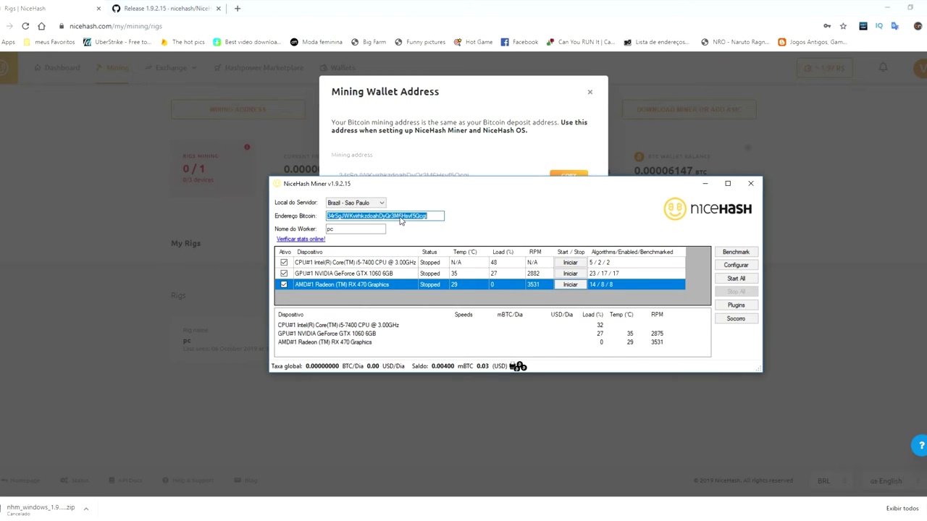
right_click(402, 220)
click(424, 260)
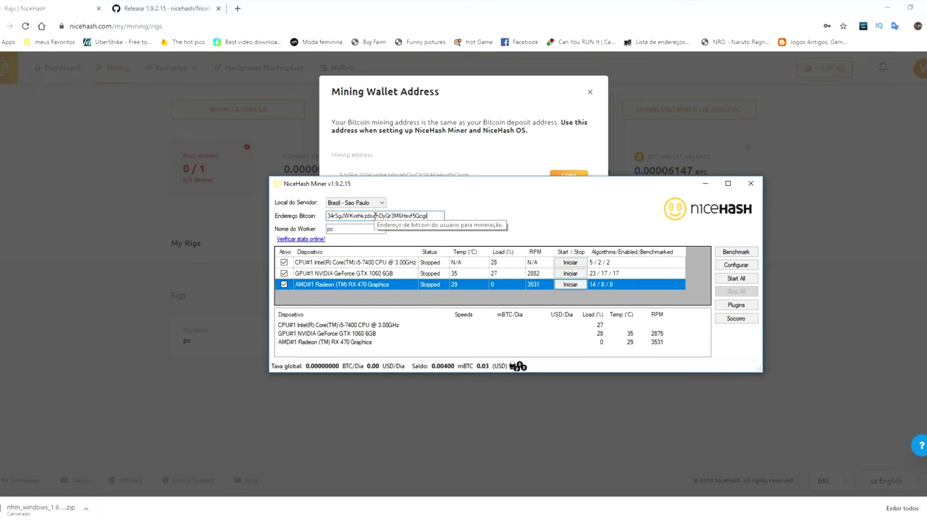
click(354, 228)
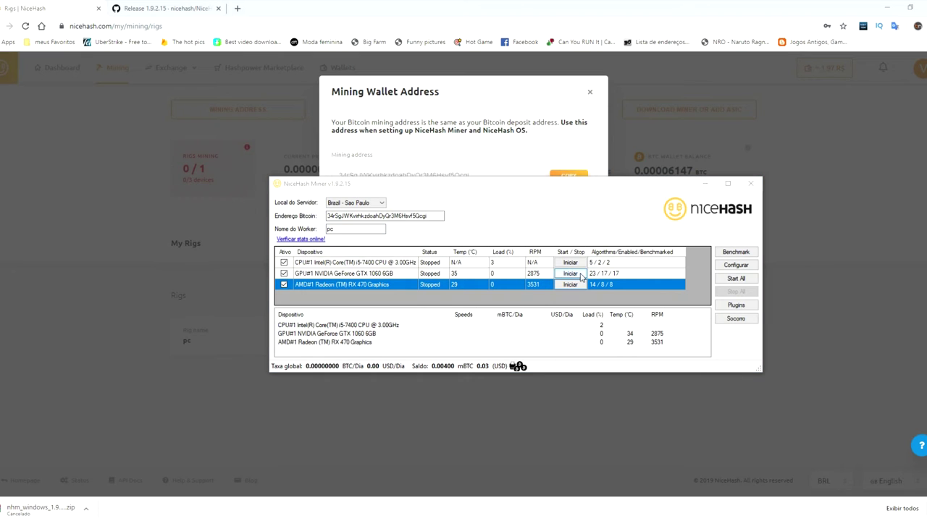
- Open the Benchmark window and show the algorithms of the Intel Core i5-7400 CPU
click(735, 255)
click(735, 253)
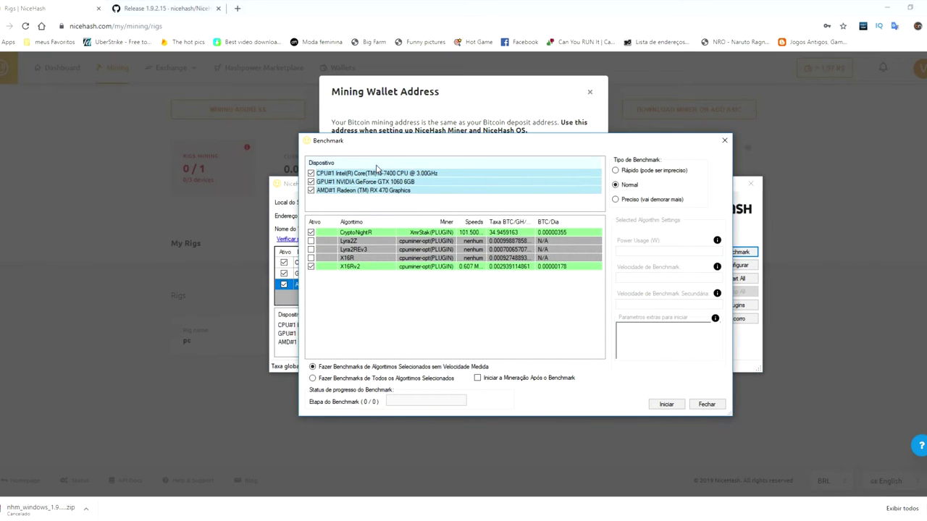
click(326, 176)
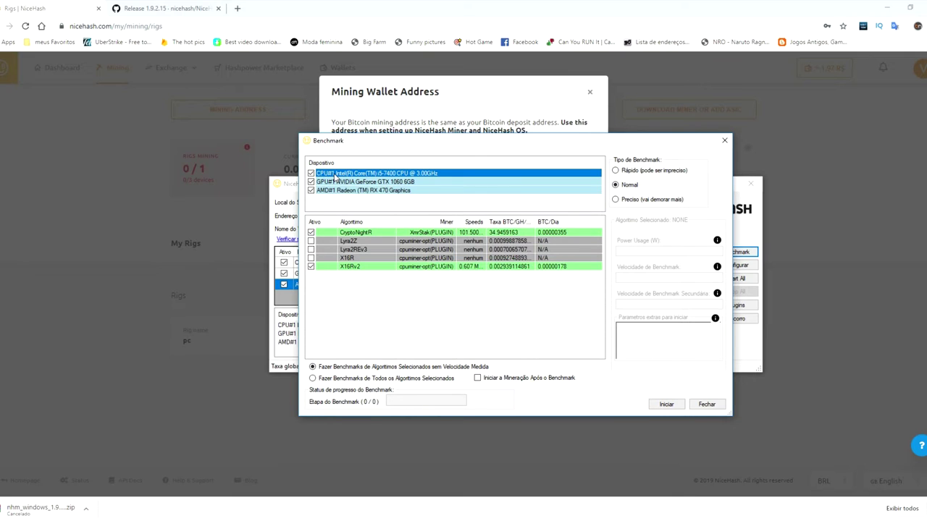
- Enable the X16R, Lyra2REv3 and Lyra2Z algorithms for the CPU
click(310, 257)
click(311, 249)
click(311, 241)
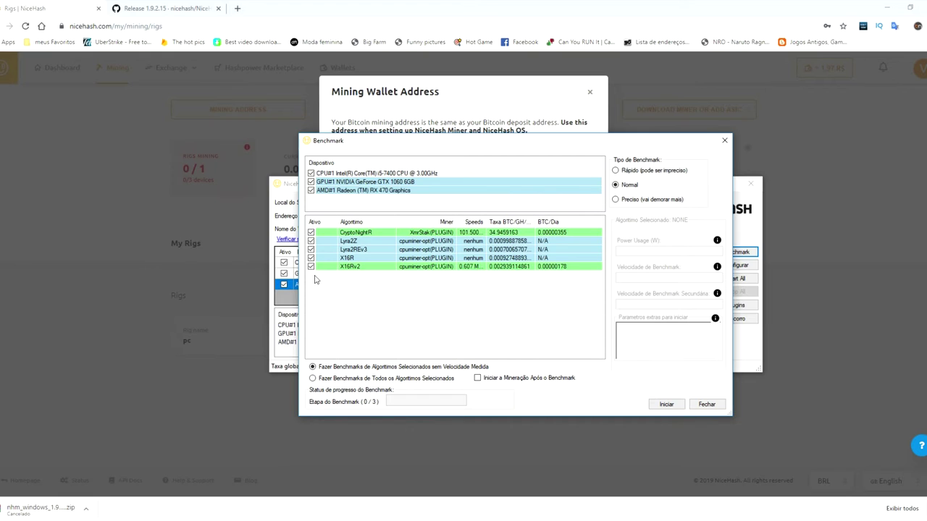
- Examine the benchmarked algorithms and speeds of the GeForce GTX 1060 and the Radeon RX 470
click(336, 184)
click(345, 174)
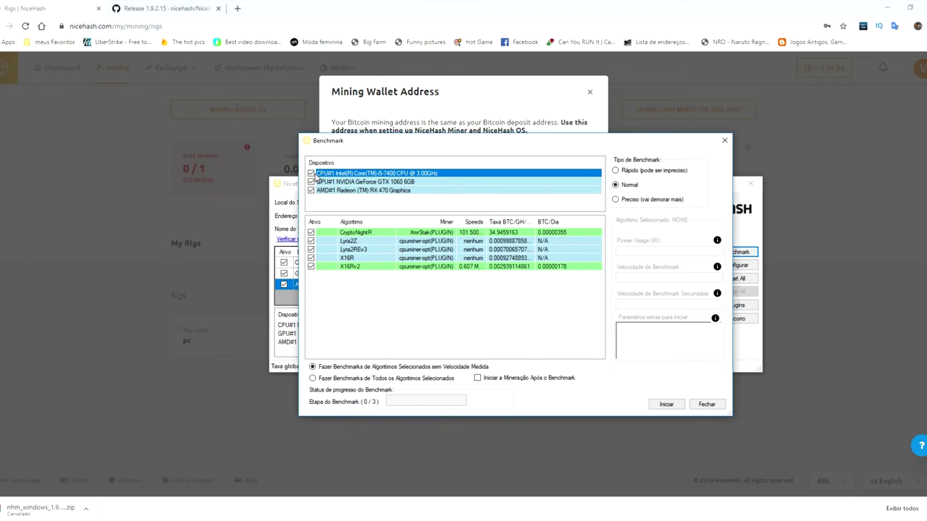
click(311, 173)
click(312, 174)
click(351, 184)
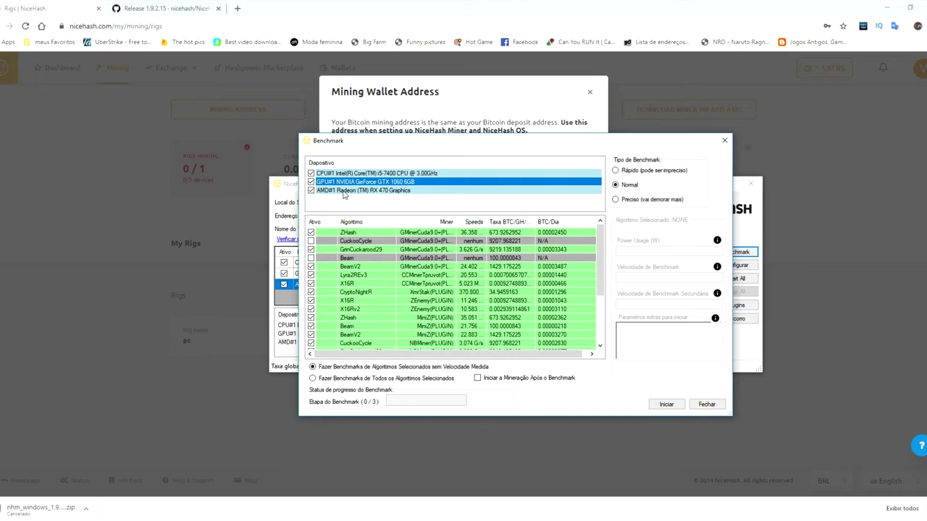
scroll(384, 290, down, 3)
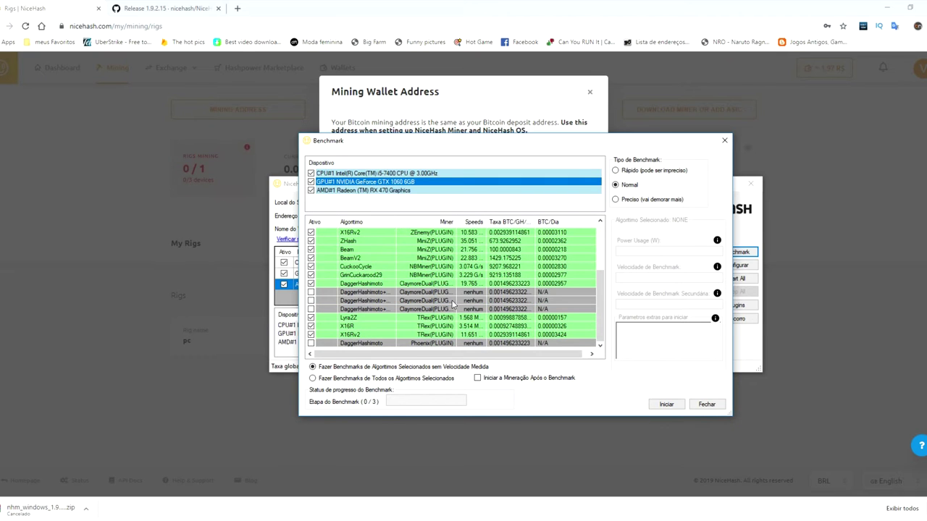
scroll(423, 326, up, 3)
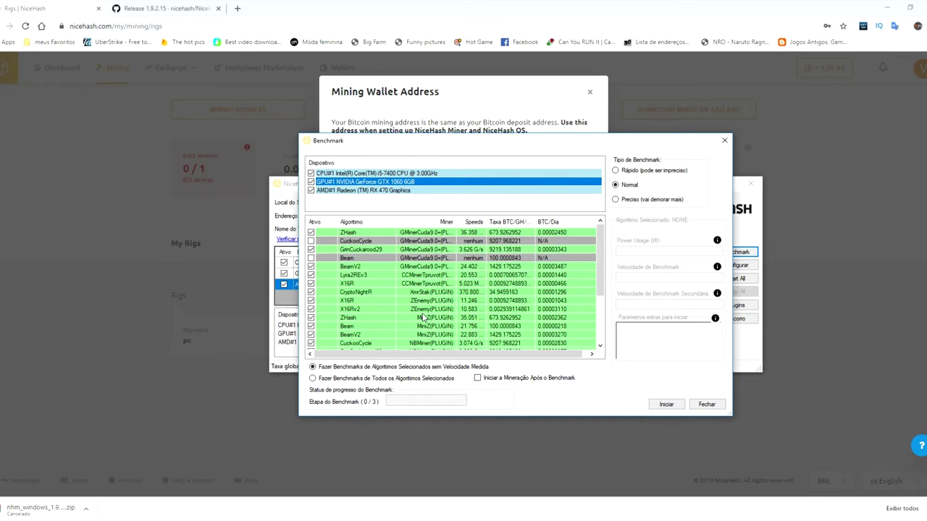
click(331, 189)
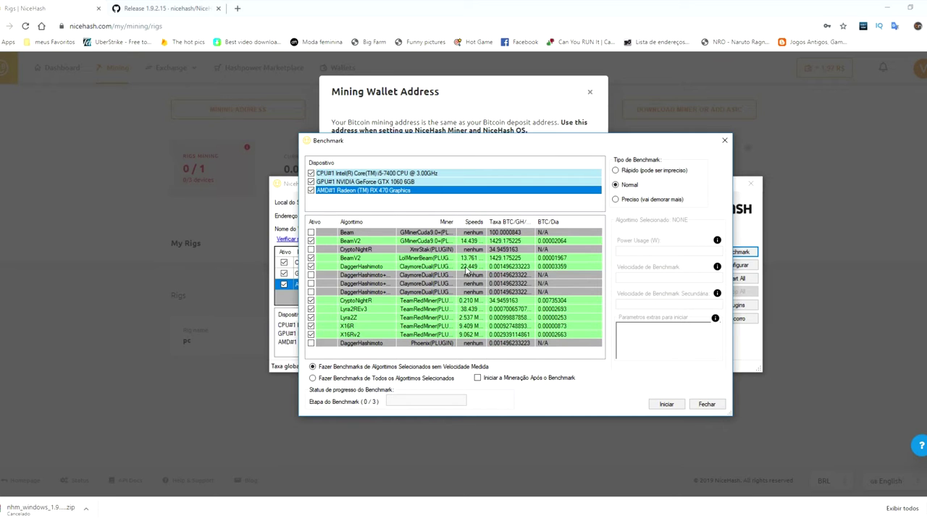
- Disable the Lyra2Z, Lyra2REv3 and X16R algorithms for the CPU again
click(337, 173)
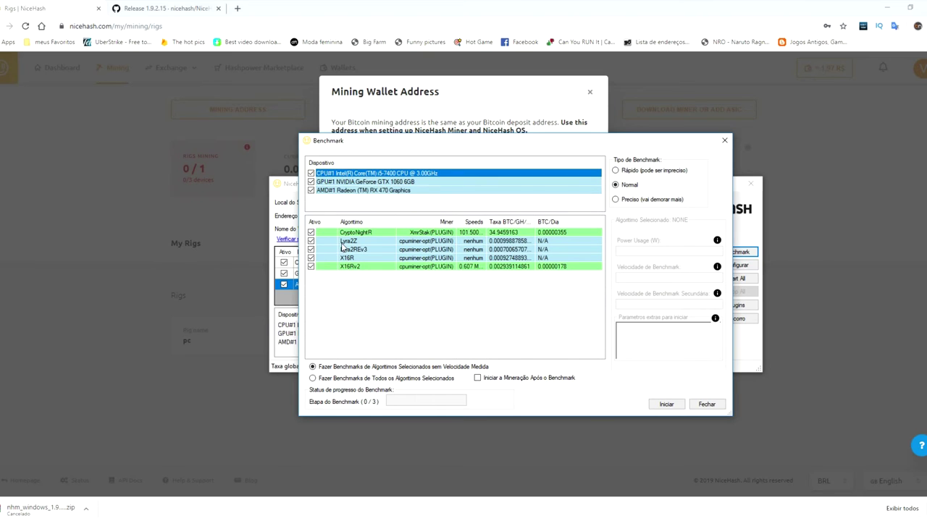
click(311, 241)
click(312, 258)
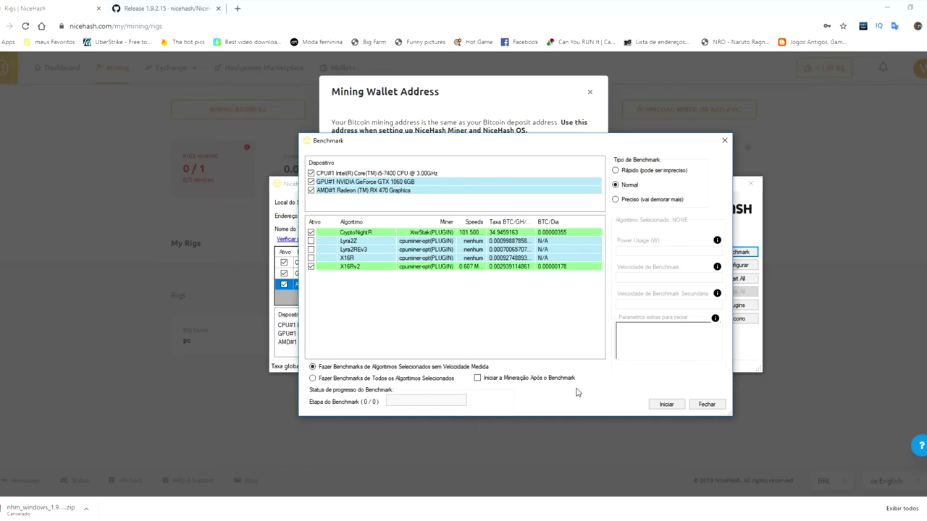
- Choose the precise benchmark type (Preciso) and close the Benchmark window
click(615, 201)
click(707, 404)
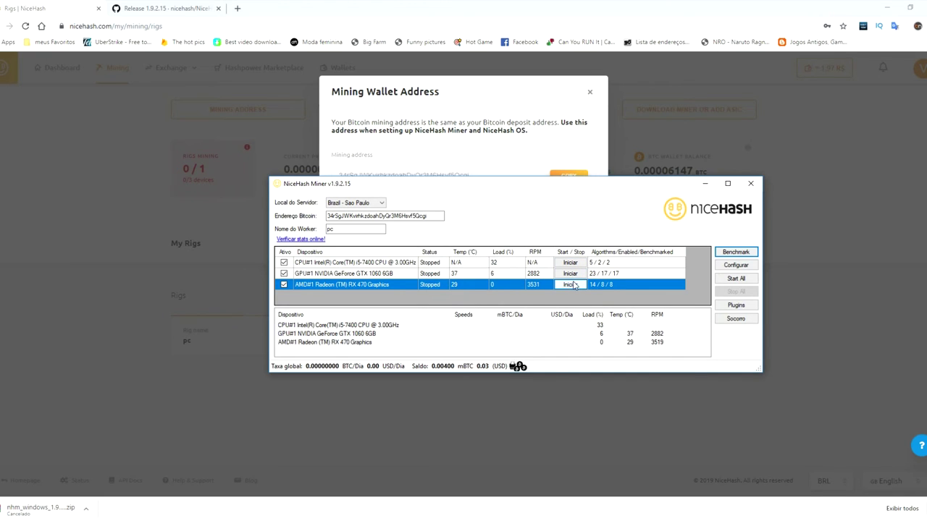
- Start mining on the AMD Radeon RX 470 and the NVIDIA GeForce GTX 1060 6GB
click(568, 289)
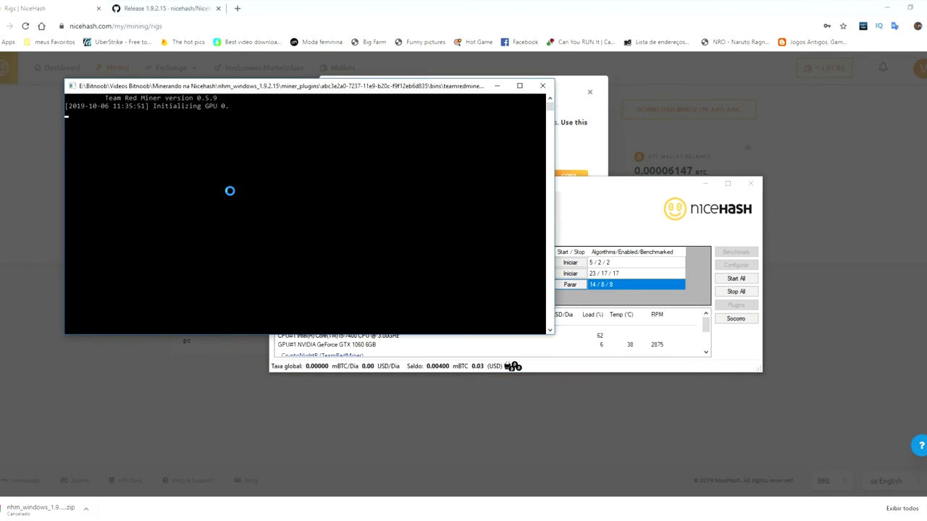
click(570, 274)
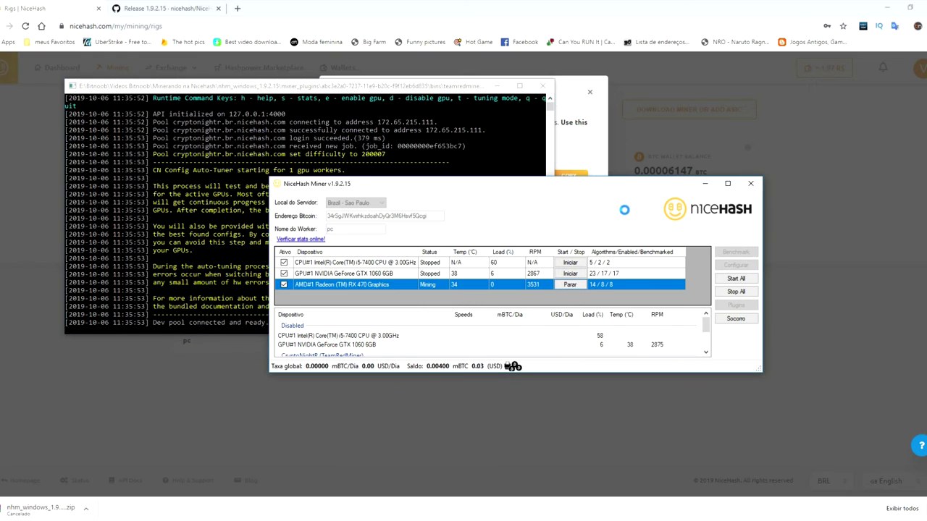
click(570, 275)
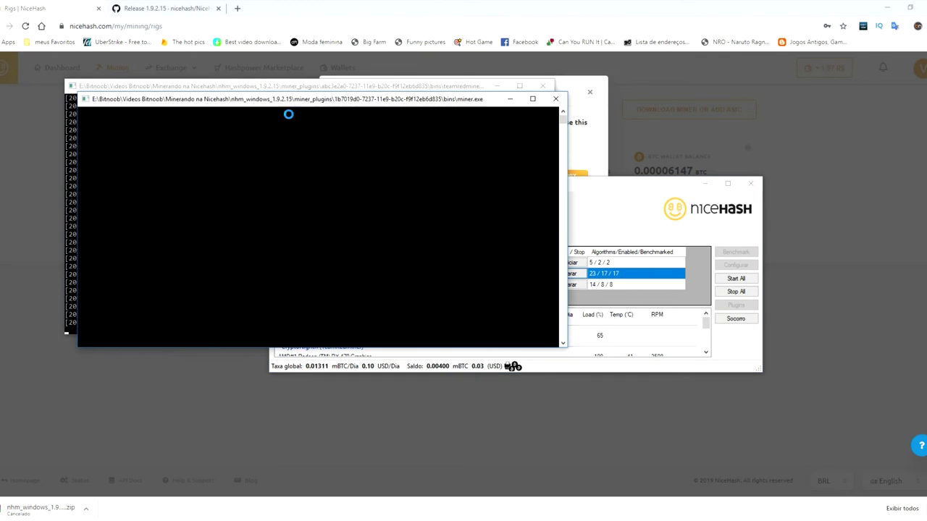
- Bring the miner window to the front, move it higher and enlarge it to show the statistics of all devices
click(596, 192)
drag(605, 181, 605, 75)
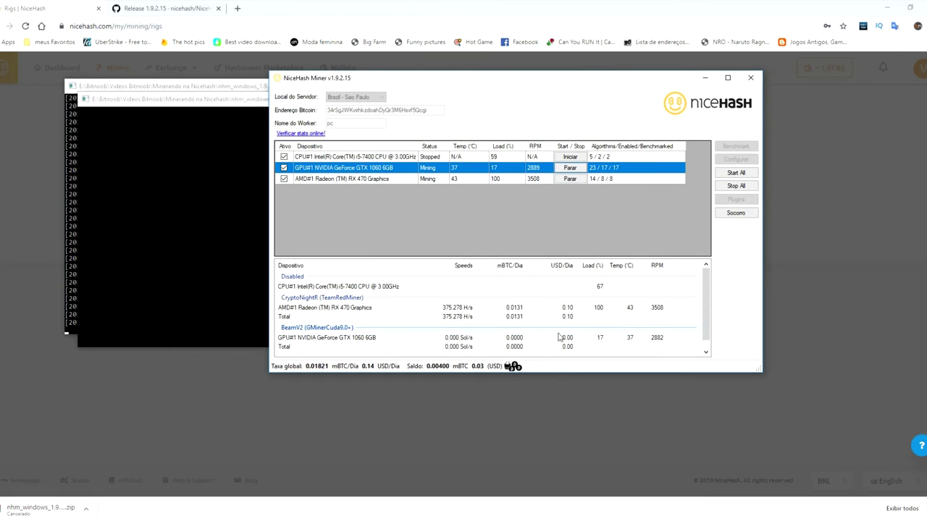
drag(554, 372, 531, 462)
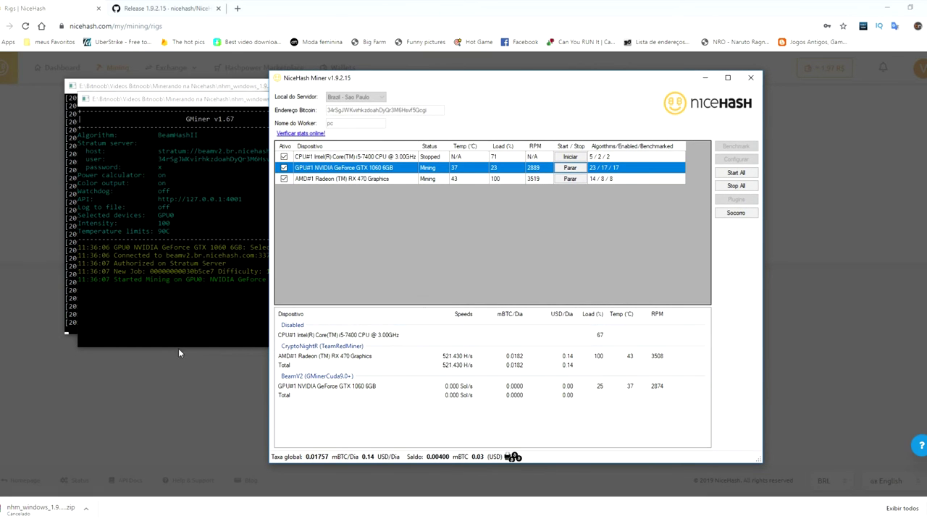
- Check the mining speeds and daily earnings of both graphics cards, and stop mining on all devices
click(566, 357)
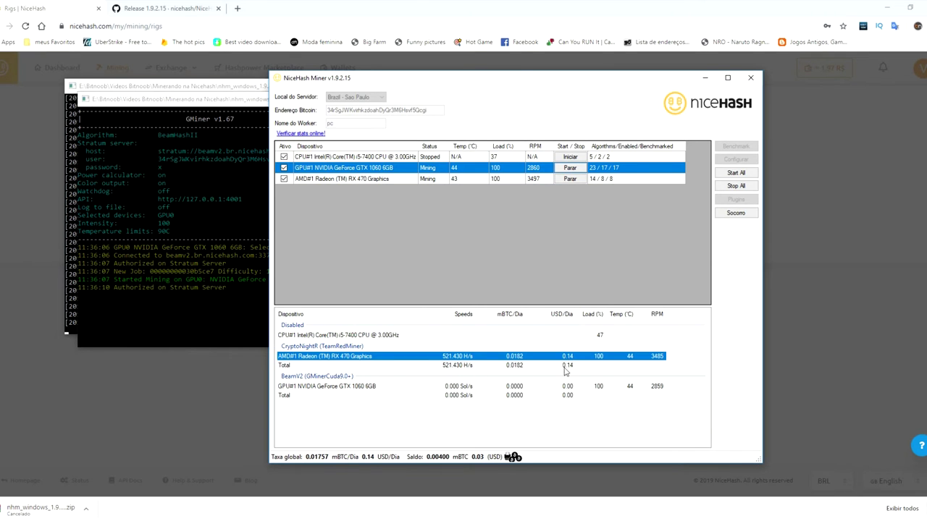
click(544, 407)
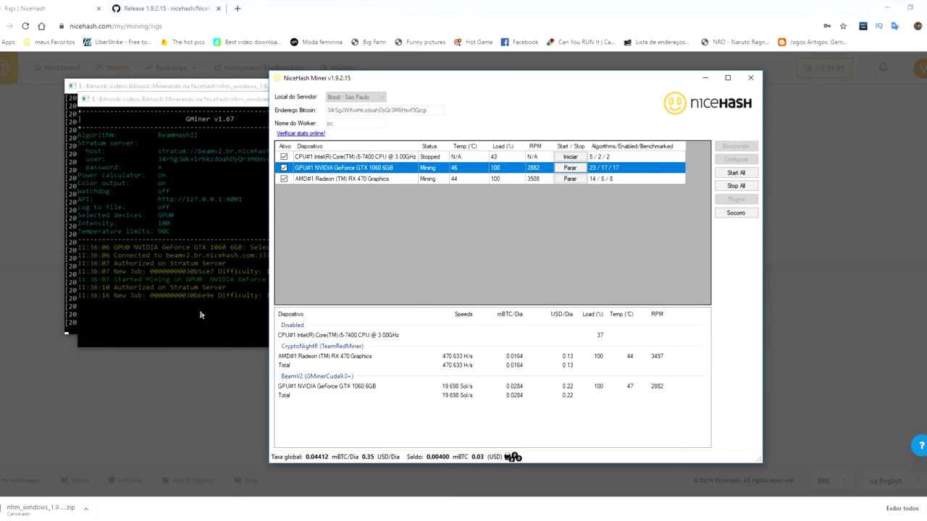
click(564, 396)
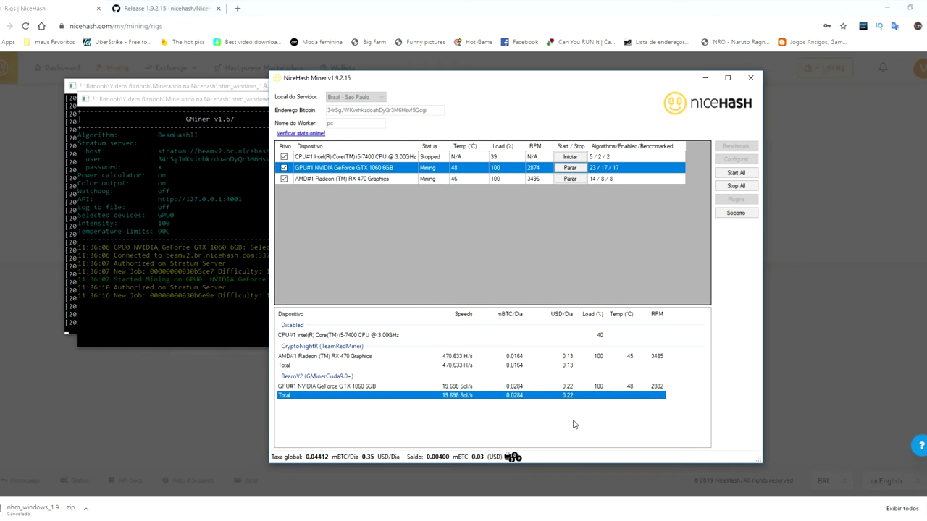
click(735, 186)
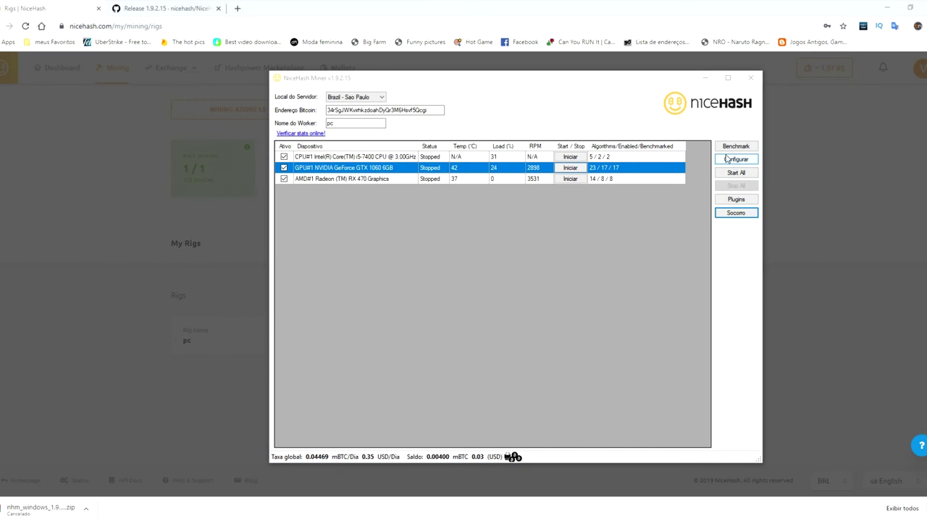
- Set the miner's display currency to BRL in its settings and save them
click(737, 161)
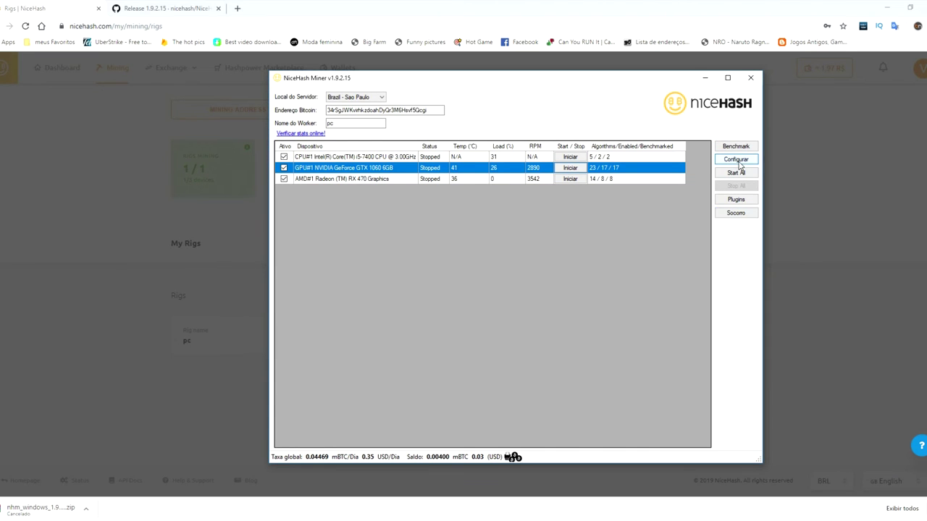
click(400, 157)
click(373, 155)
click(597, 188)
click(592, 190)
click(585, 217)
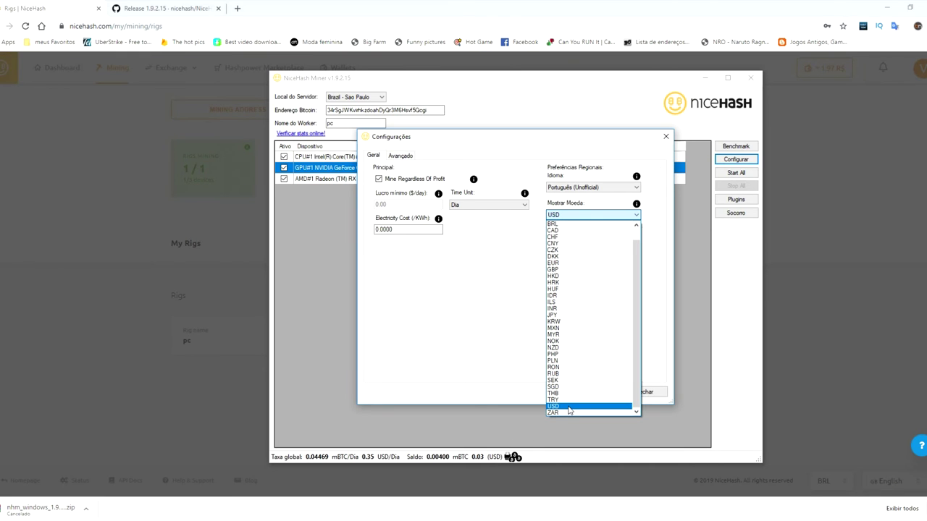
click(571, 225)
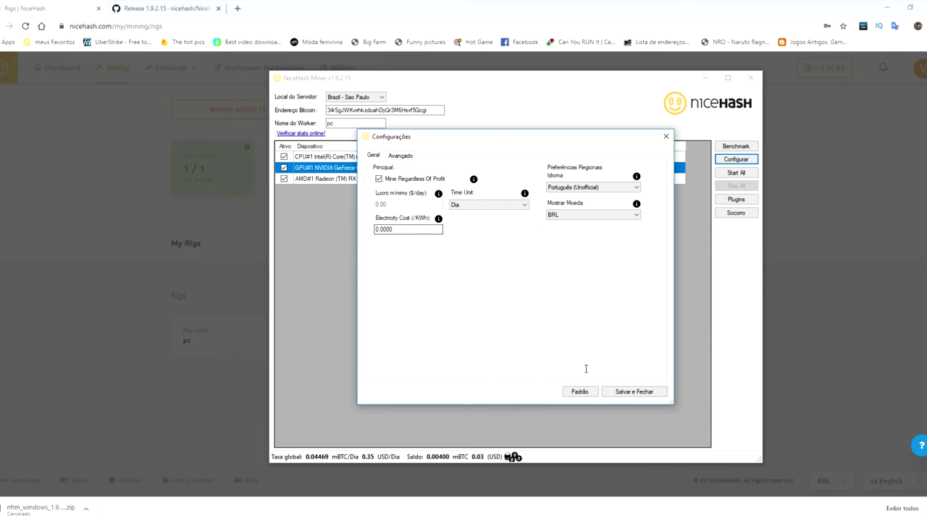
click(626, 395)
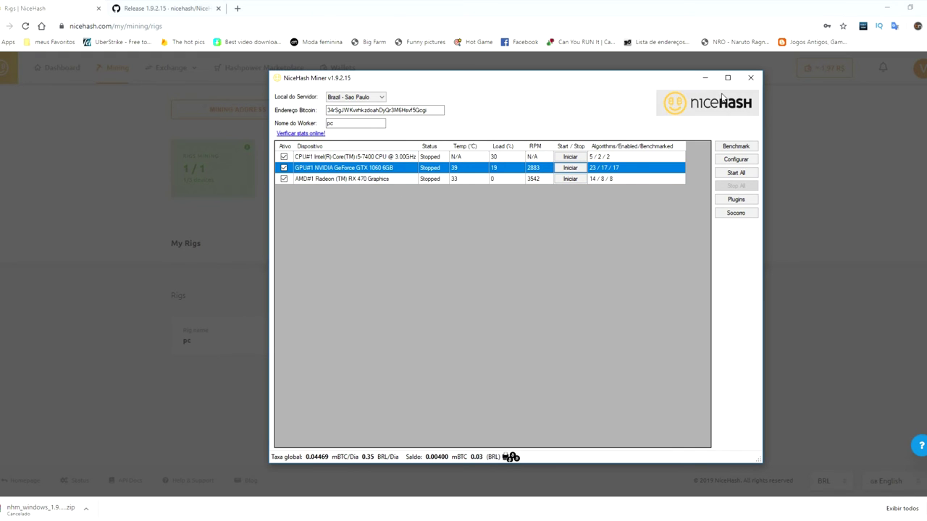
- Switch back to the NiceHash website, dismiss the Mining Wallet Address dialog and go through the Dashboard to the Wallets page
click(704, 77)
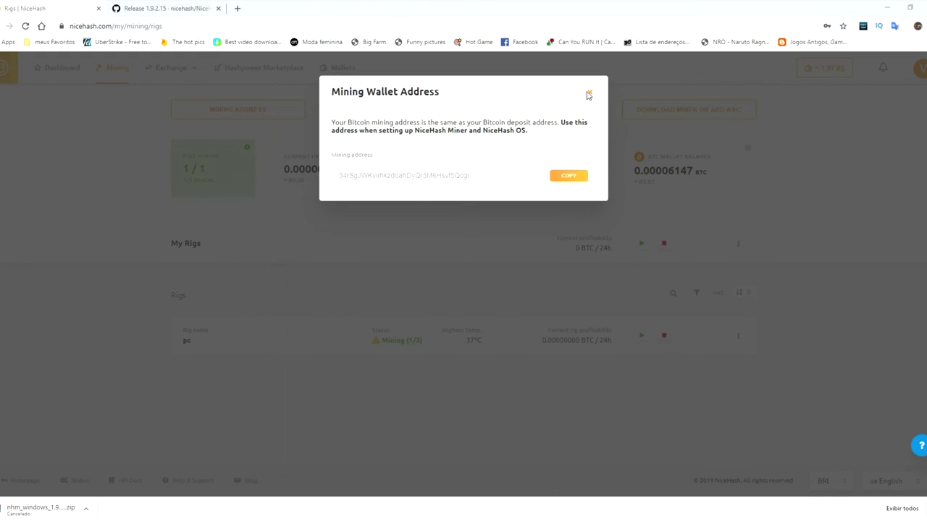
click(589, 92)
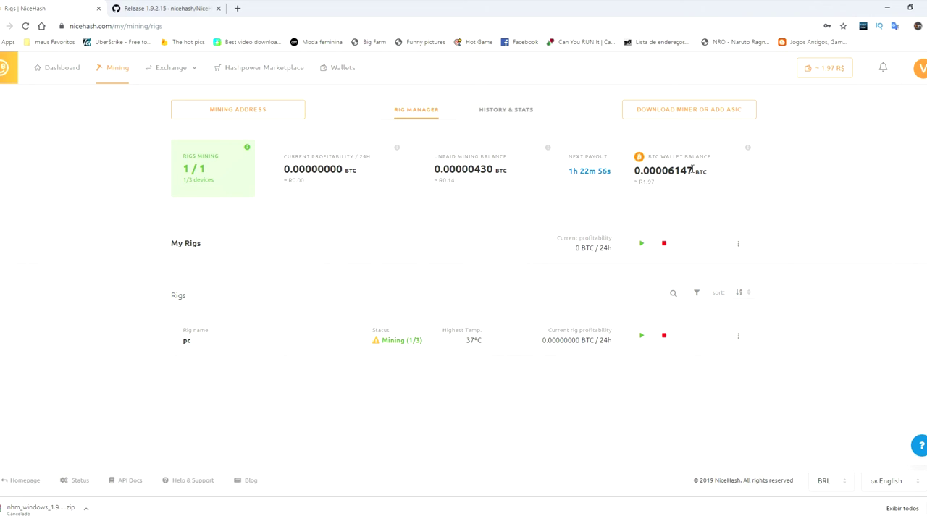
click(52, 67)
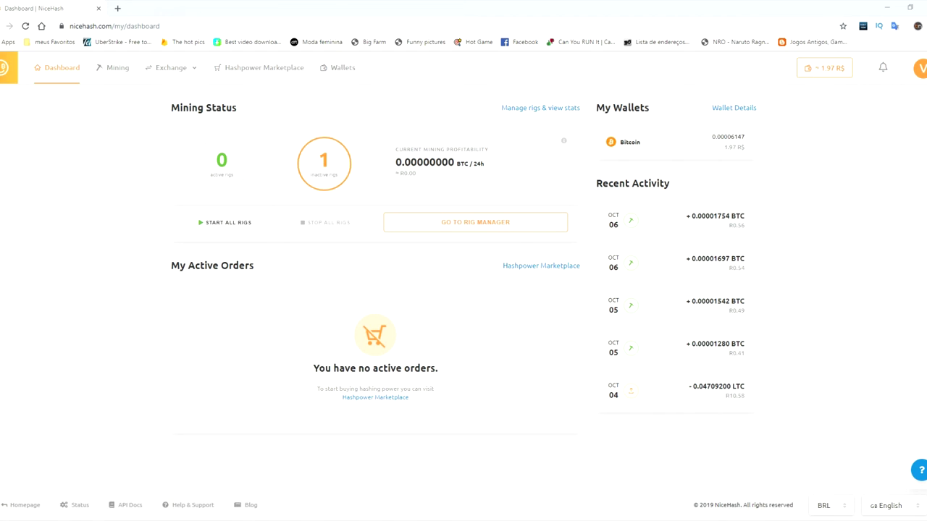
click(346, 67)
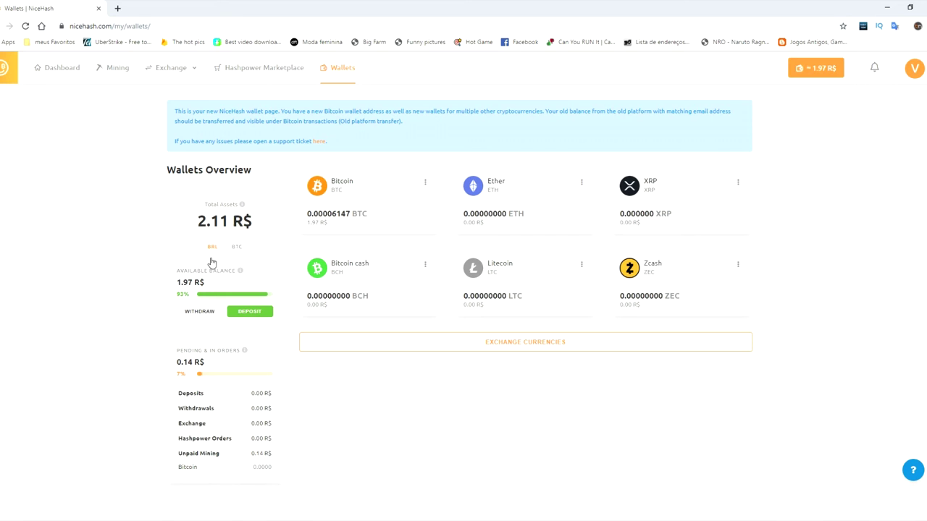
- Examine the available balance, pending amount and total assets in the wallets overview, comparing the total in BRL and BTC
triple_click(201, 282)
drag(220, 362, 176, 362)
click(236, 246)
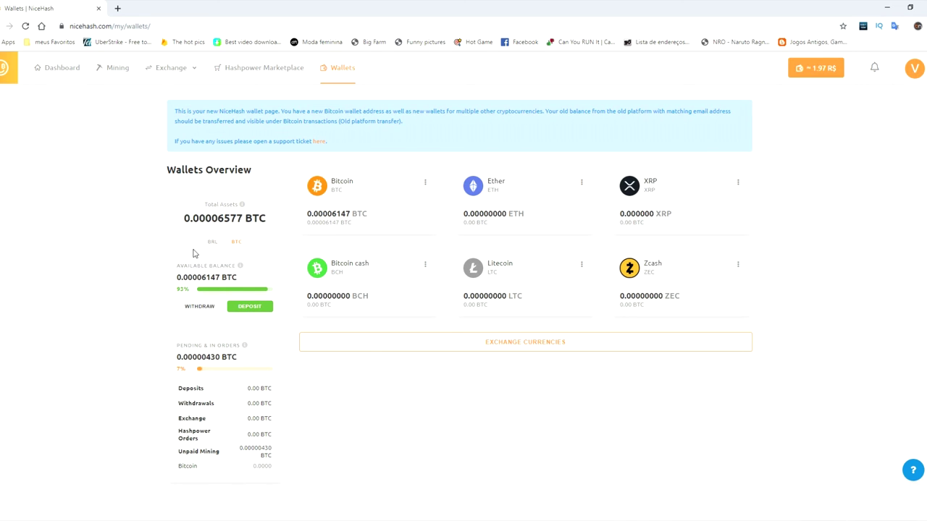
drag(184, 220, 277, 230)
click(261, 229)
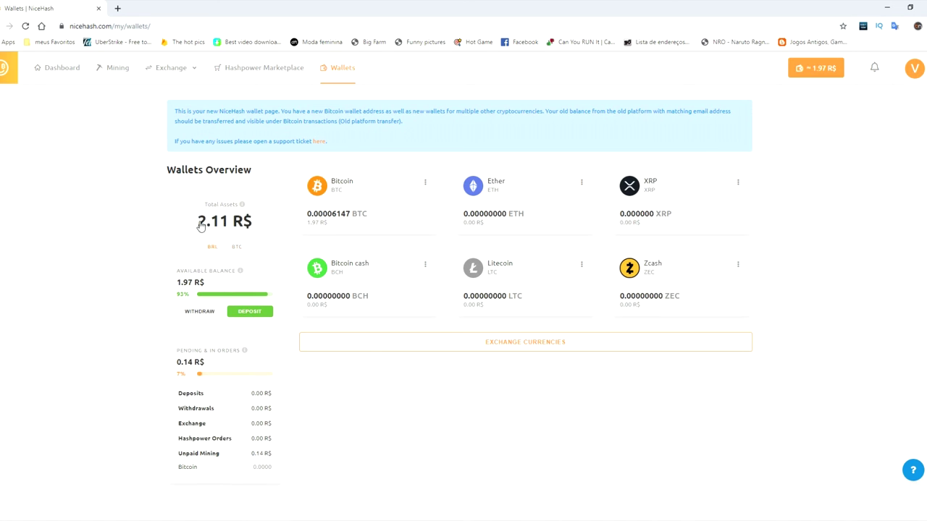
click(236, 247)
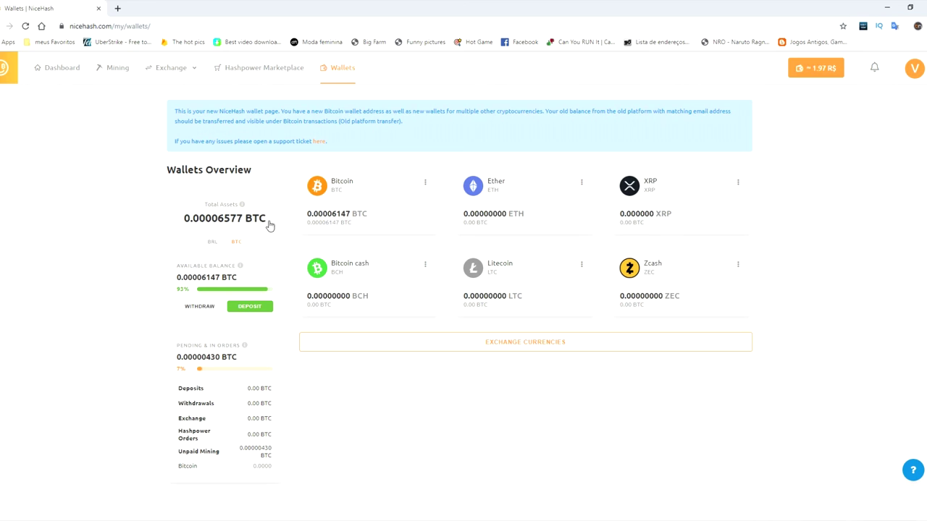
drag(265, 220, 184, 218)
click(184, 218)
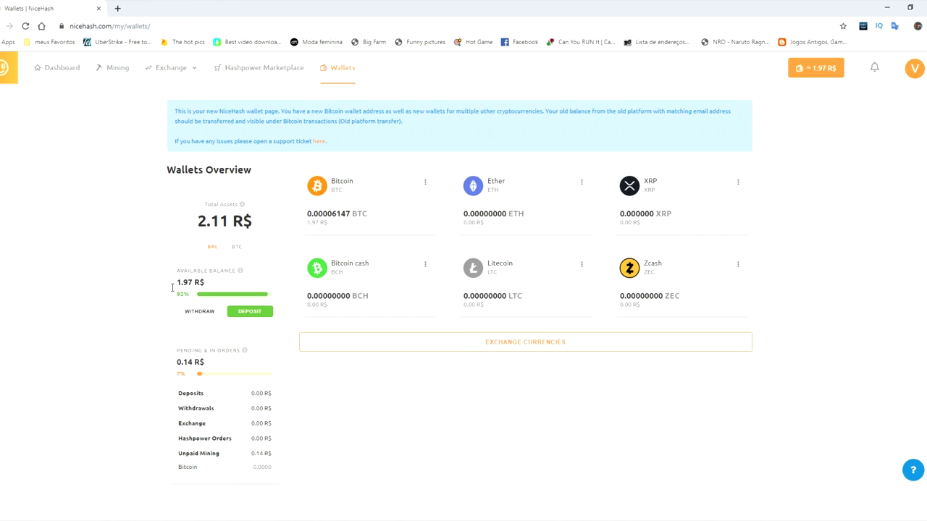
- Look at the destination options for a Bitcoin wallet withdrawal and close the Withdraw form without submitting it
click(199, 316)
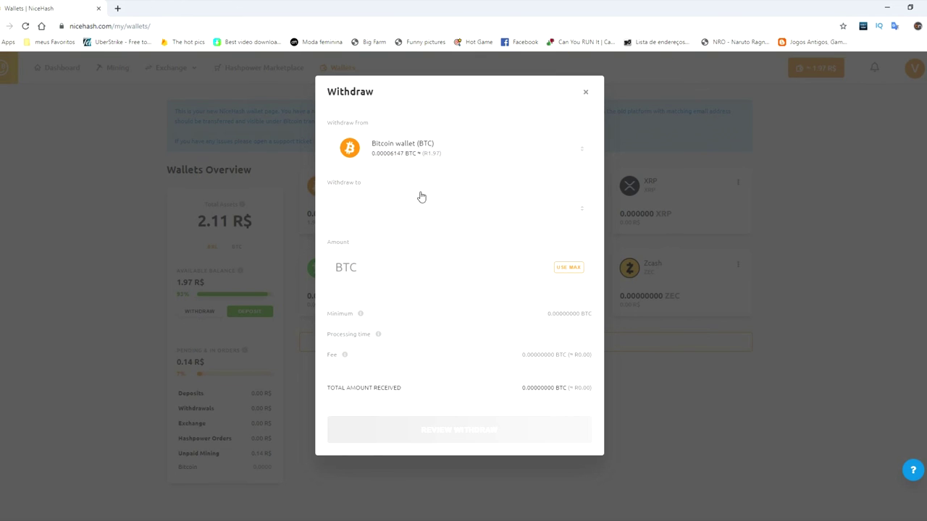
click(460, 211)
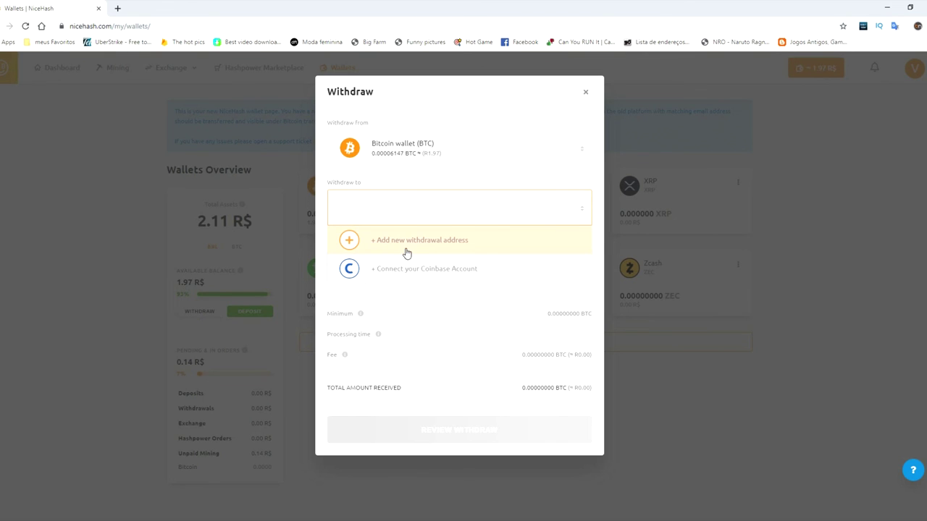
click(471, 184)
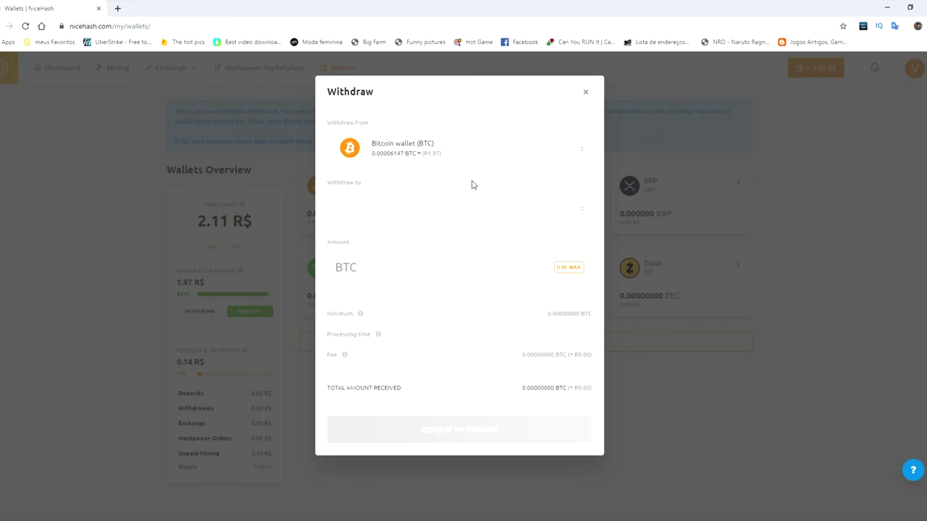
click(585, 93)
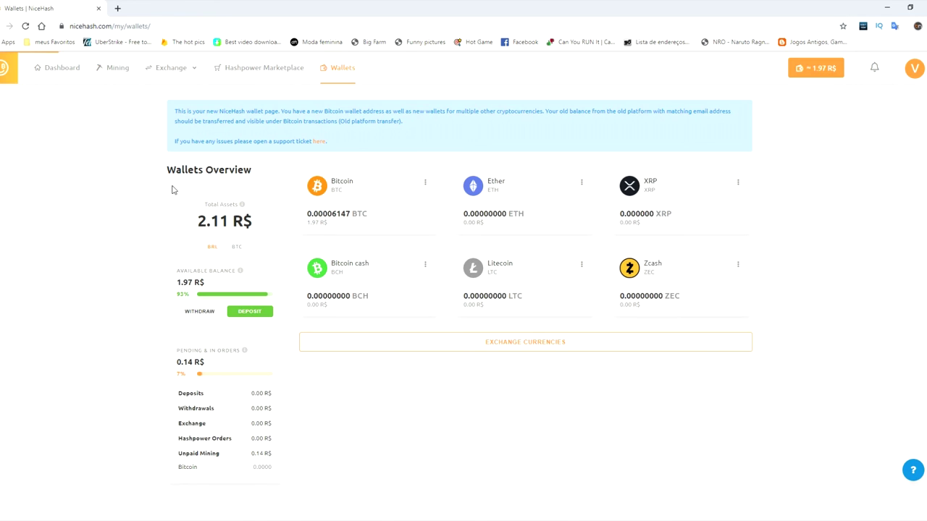